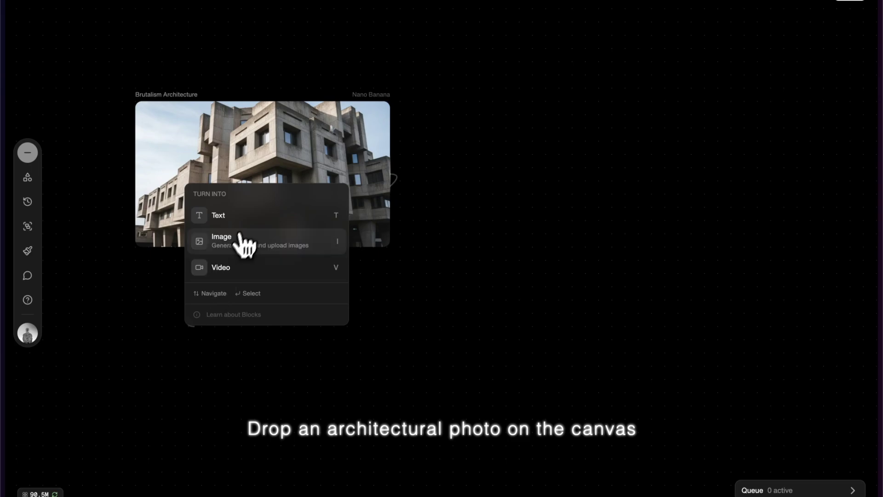
# Step: Create an image block from the brutalist building photo and generate it with the prompt "construction site view, work in progress"
pyautogui.click(240, 237)
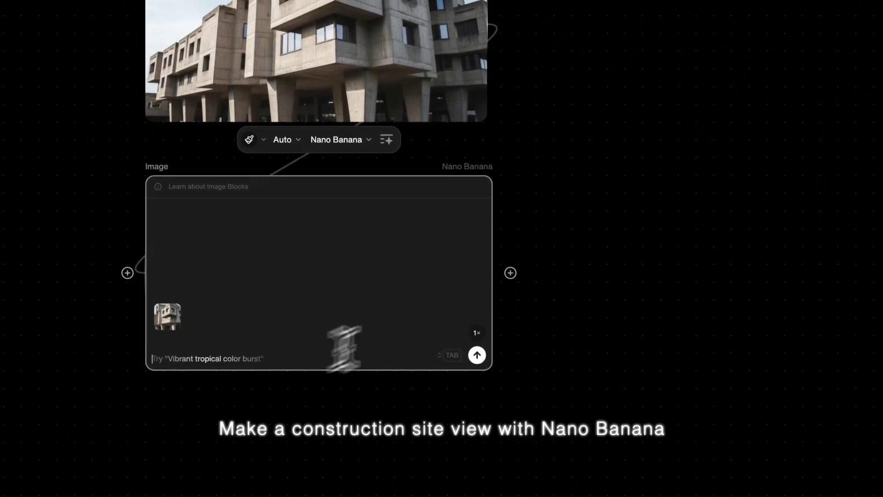
pyautogui.write('construction s')
pyautogui.write('ite view, work in ')
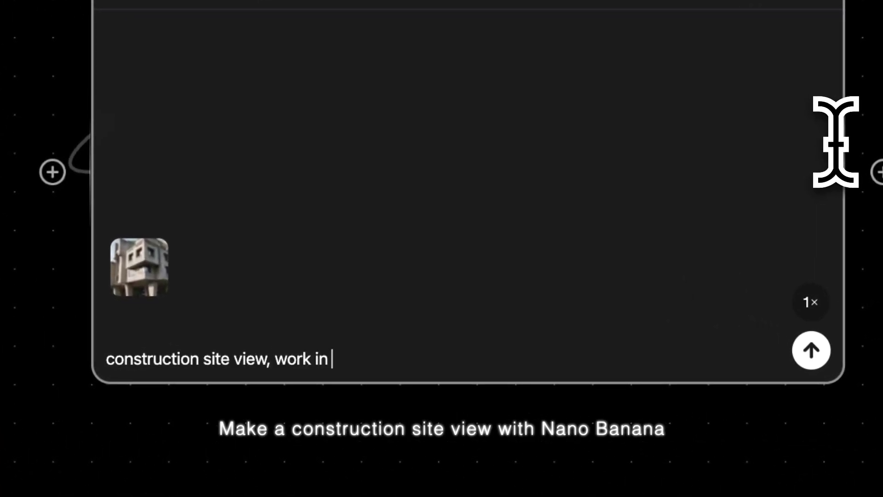
pyautogui.write('progress')
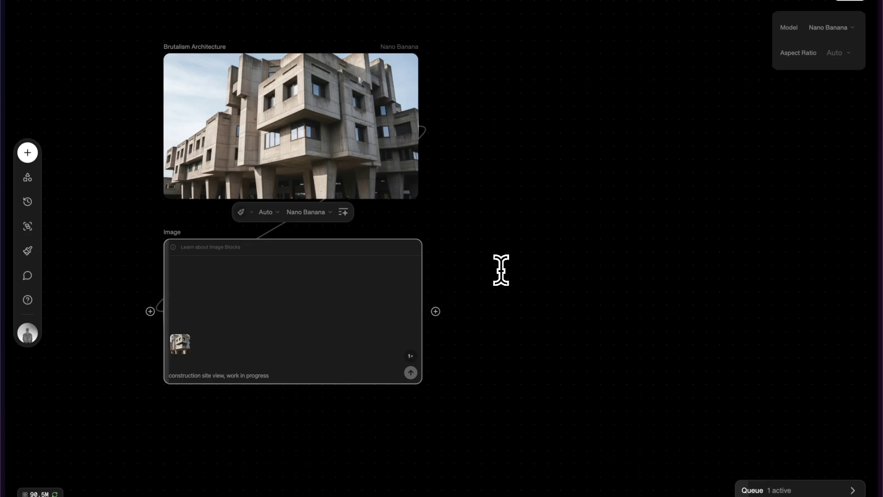
# Step: Connect the brutalist building photo and the construction site image to a new video block as its two frames
pyautogui.moveTo(432, 130); pyautogui.dragTo(550, 223)
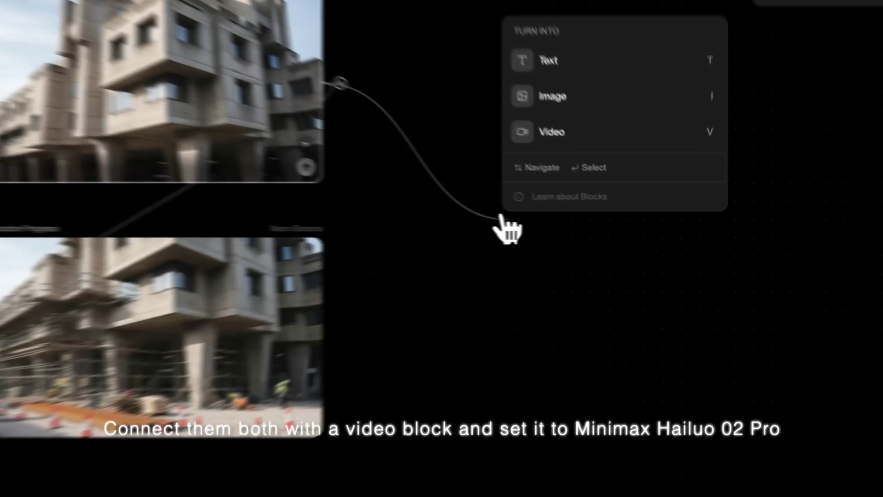
pyautogui.click(580, 161)
pyautogui.moveTo(497, 175); pyautogui.dragTo(546, 196)
pyautogui.moveTo(280, 354); pyautogui.dragTo(428, 228)
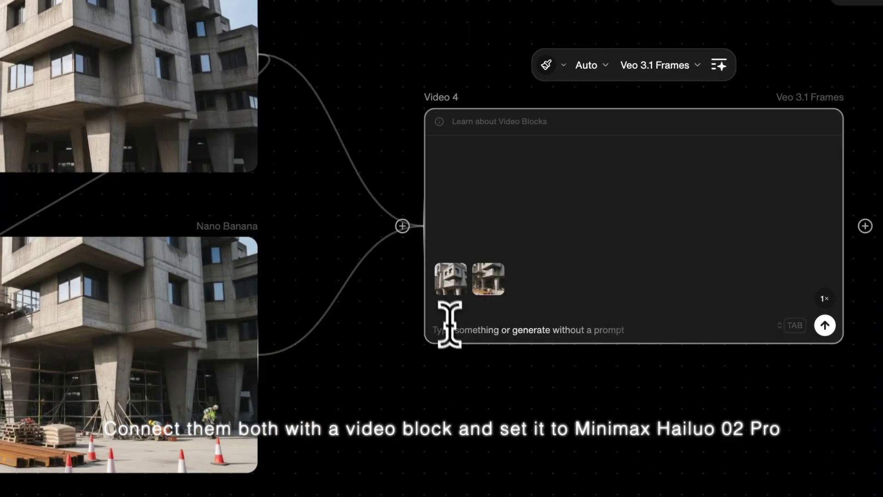
# Step: Set the building video block's model to Minimax Hailuo 02 Pro and prompt it with "hyperlapse footage"
pyautogui.click(662, 80)
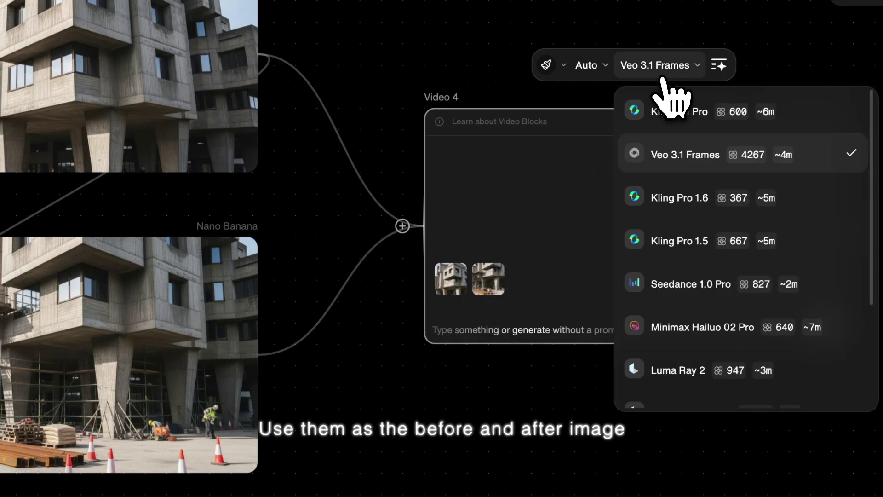
pyautogui.click(664, 328)
pyautogui.write('hyperlapse footage')
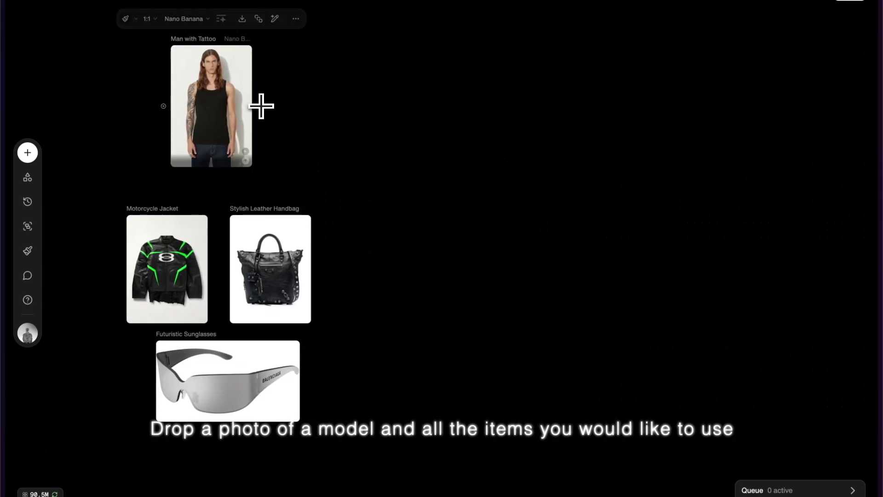
# Step: Connect the tattooed man's photo, the motorcycle jacket, the leather handbag and the sunglasses to a new image block
pyautogui.moveTo(261, 106); pyautogui.dragTo(355, 118)
pyautogui.click(385, 29)
pyautogui.moveTo(400, 92); pyautogui.dragTo(399, 71)
pyautogui.moveTo(217, 267)
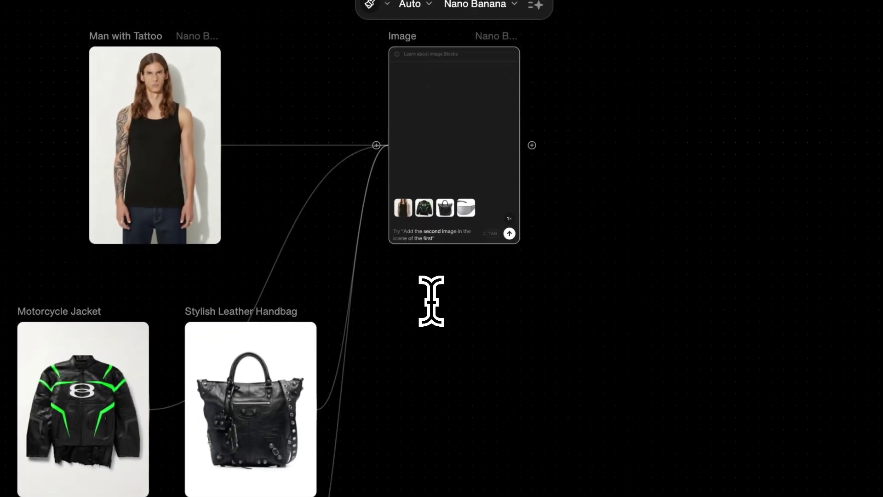
# Step: Prompt the outfit image block with "medium shot of man wearing balenciaga jacket and sunglasses, holding bag, hair tied up"
pyautogui.write('medium shot of man wearing')
pyautogui.write(' balenciaga jack')
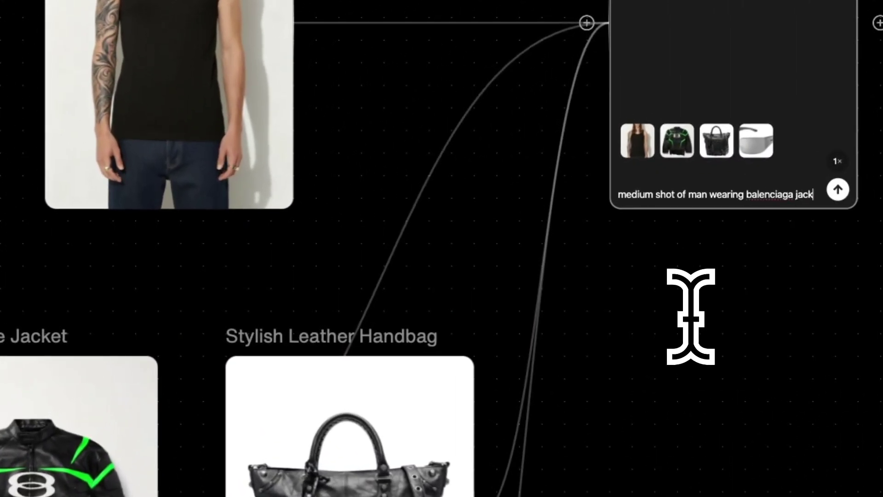
pyautogui.write('et and sunglasses, h')
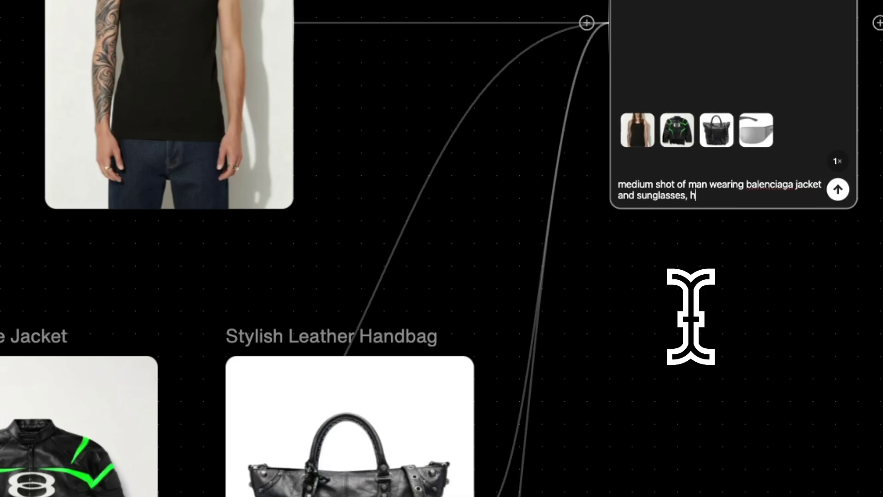
pyautogui.write('olding bag, hair tied up')
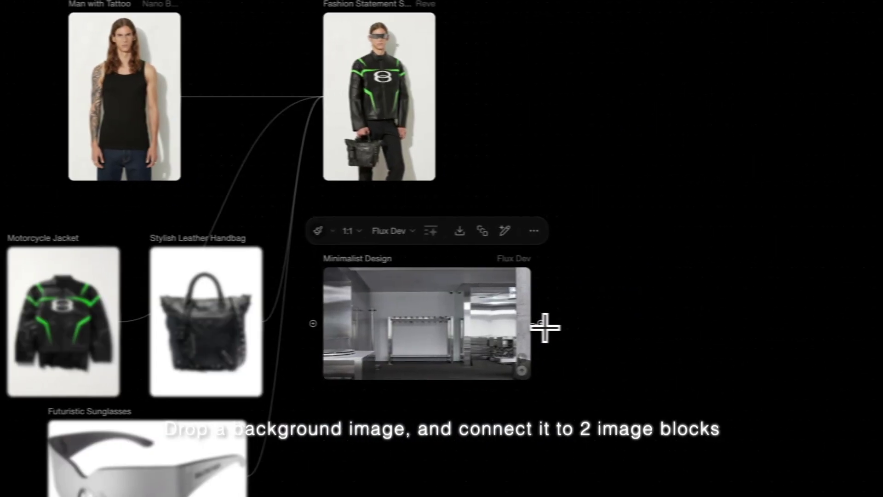
# Step: Connect the Minimalist Design background and the tattooed man's photo to a new image block, prompting a medium shot of man standing in metal room
pyautogui.moveTo(497, 323); pyautogui.dragTo(570, 196)
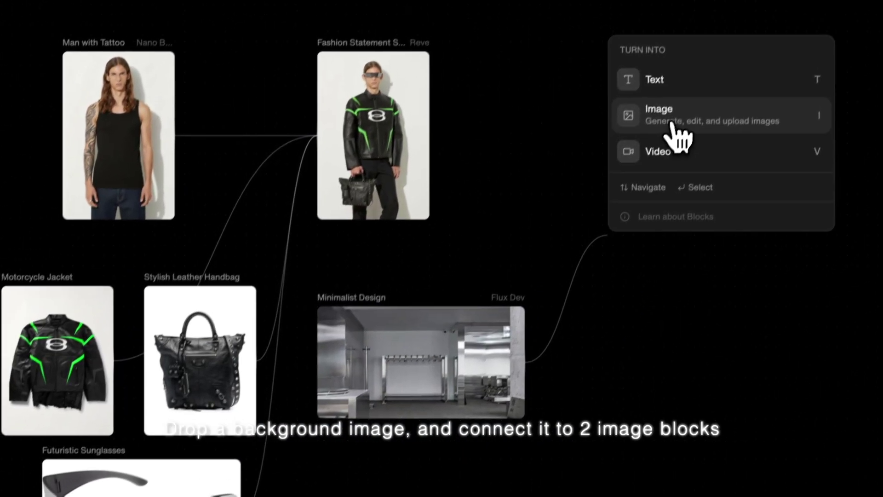
pyautogui.click(673, 124)
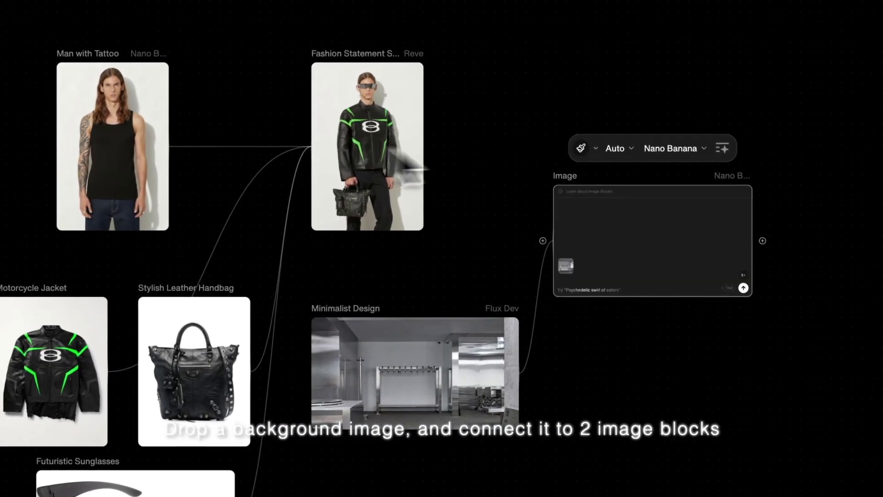
pyautogui.moveTo(184, 136); pyautogui.dragTo(620, 227)
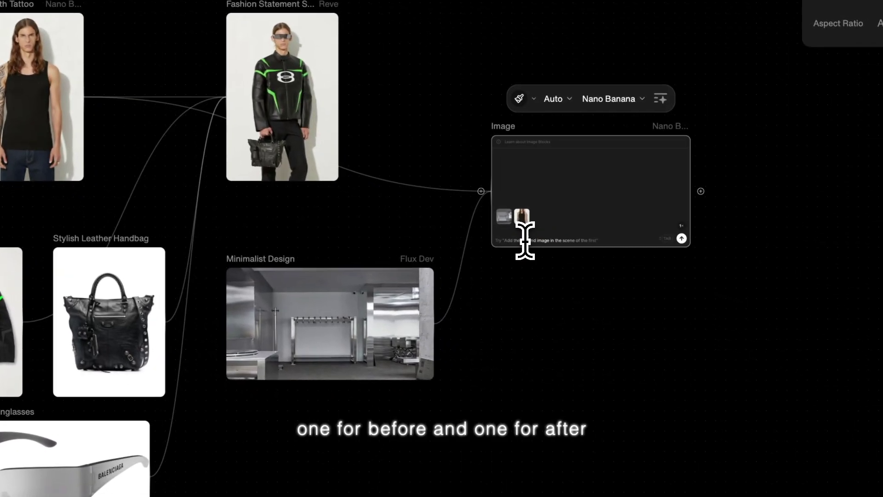
pyautogui.write('medium shot of man standing in metal room')
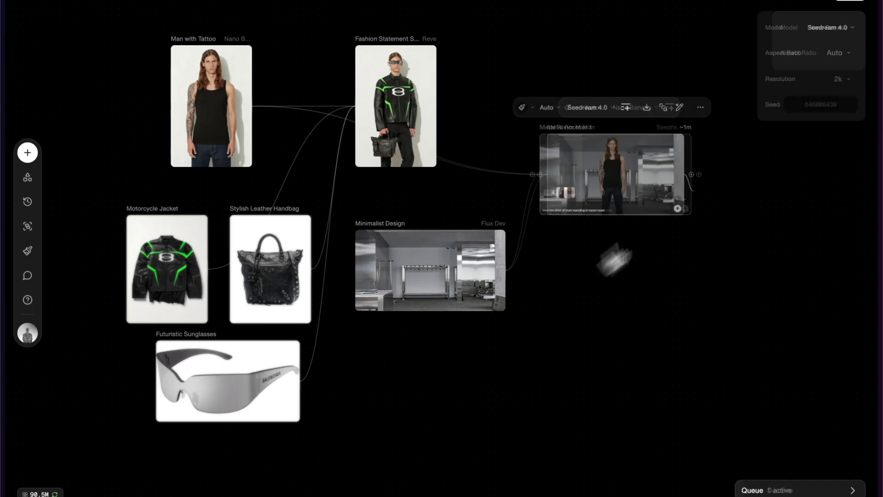
# Step: Feed the metal room image and the styled outfit image into a new image block and generate it with "change his outfit"
pyautogui.moveTo(692, 174); pyautogui.dragTo(588, 318)
pyautogui.click(587, 254)
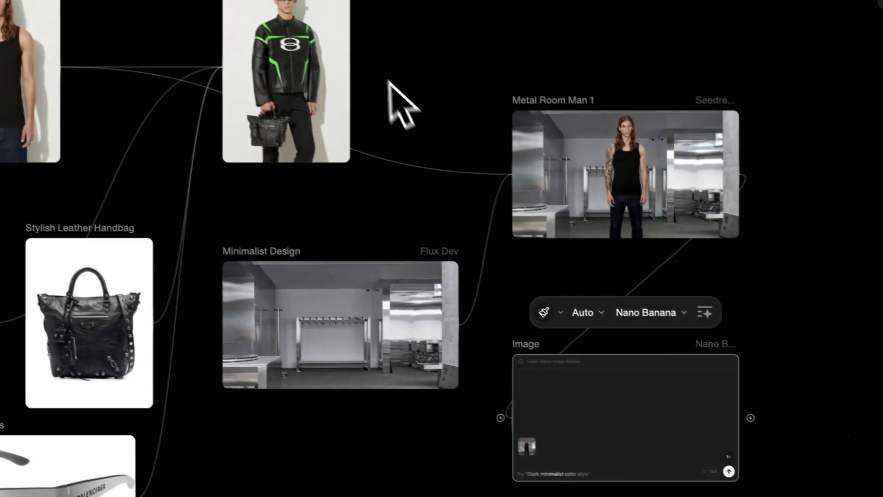
pyautogui.moveTo(330, 47); pyautogui.dragTo(529, 398)
pyautogui.click(525, 452)
pyautogui.write('change his outfit')
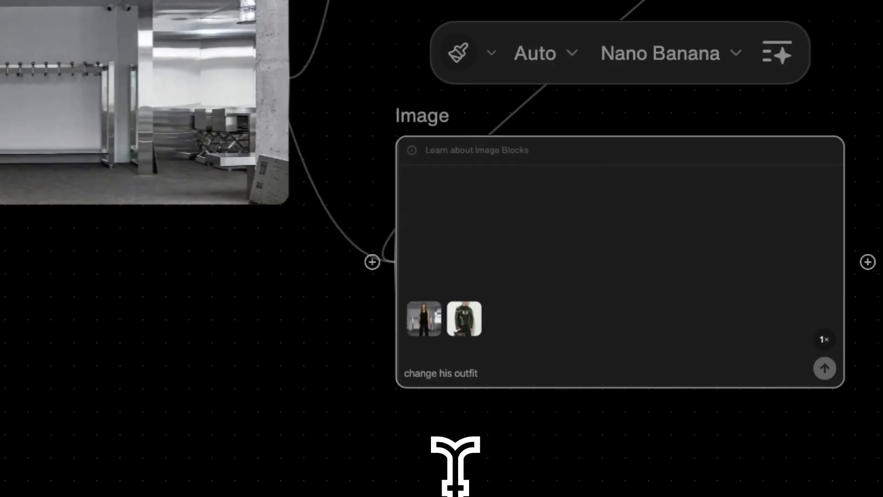
pyautogui.press('Return')
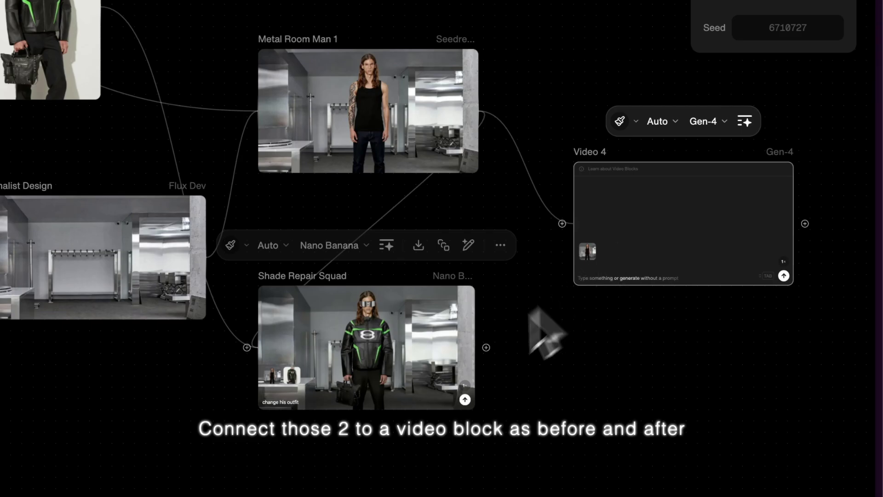
# Step: Set the outfit video block's model to Minimax 02 and prompt it with "man's outfit transforms"
pyautogui.click(704, 122)
pyautogui.click(663, 358)
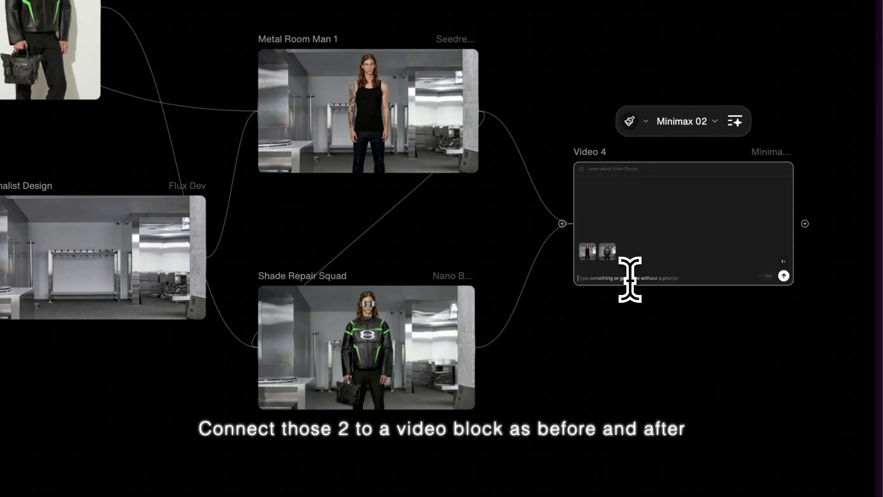
pyautogui.write("man's outfit transforms")
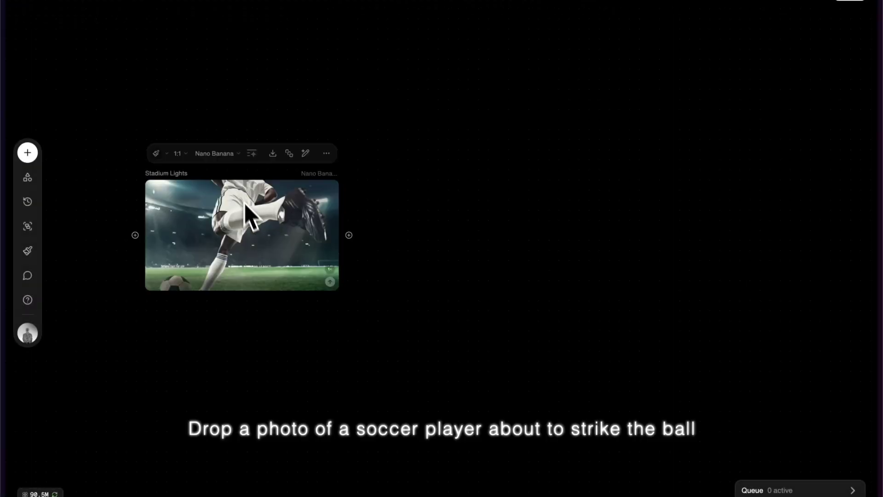
# Step: Create an image block from the soccer photo and generate it with "ball high up in the air, player running far away"
pyautogui.moveTo(553, 113); pyautogui.dragTo(257, 325)
pyautogui.click(321, 207)
pyautogui.moveTo(323, 291); pyautogui.dragTo(377, 323)
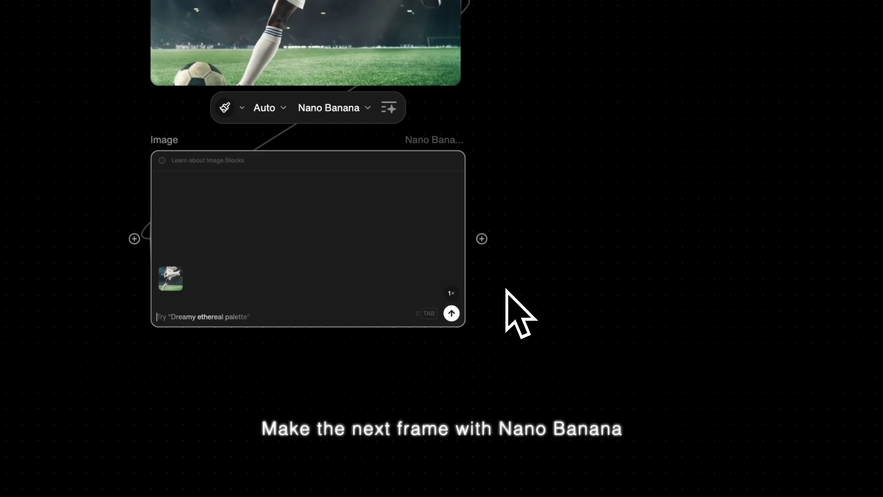
pyautogui.write('ball high up in the air, player running far away')
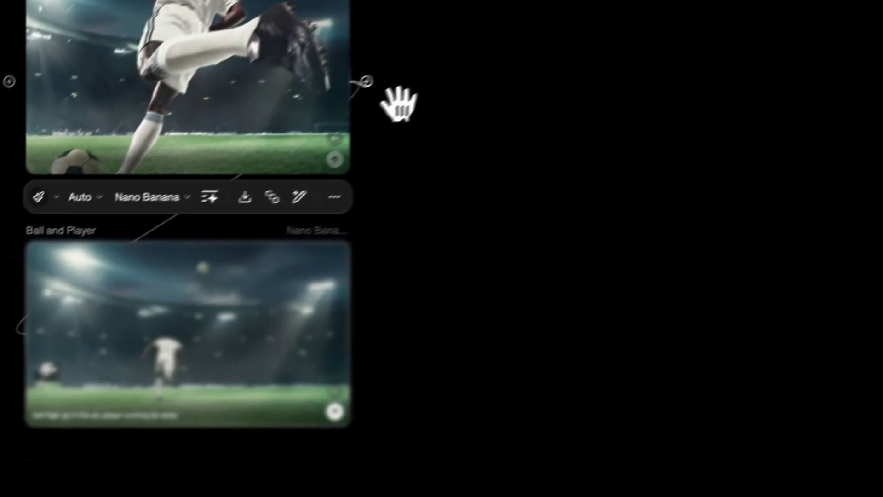
# Step: Connect the soccer kick photo and the ball-in-air image to a new video block as its two frames
pyautogui.moveTo(400, 102); pyautogui.dragTo(487, 184)
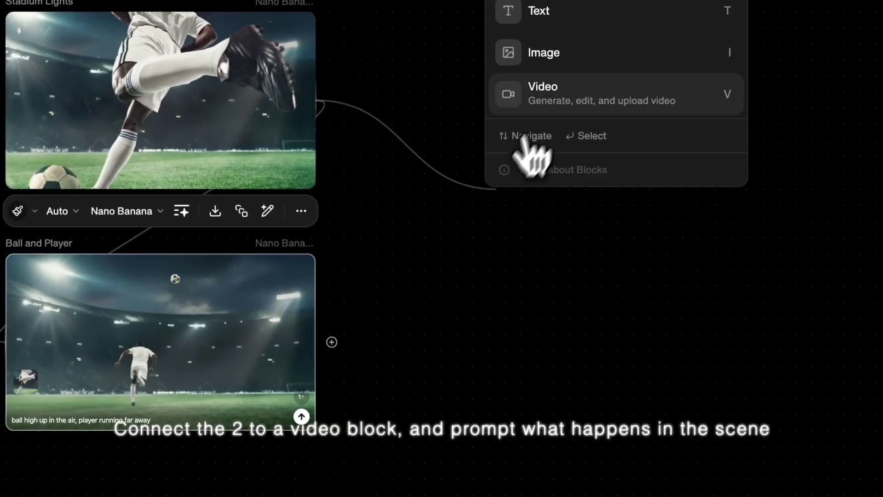
pyautogui.click(552, 93)
pyautogui.moveTo(339, 332); pyautogui.dragTo(440, 229)
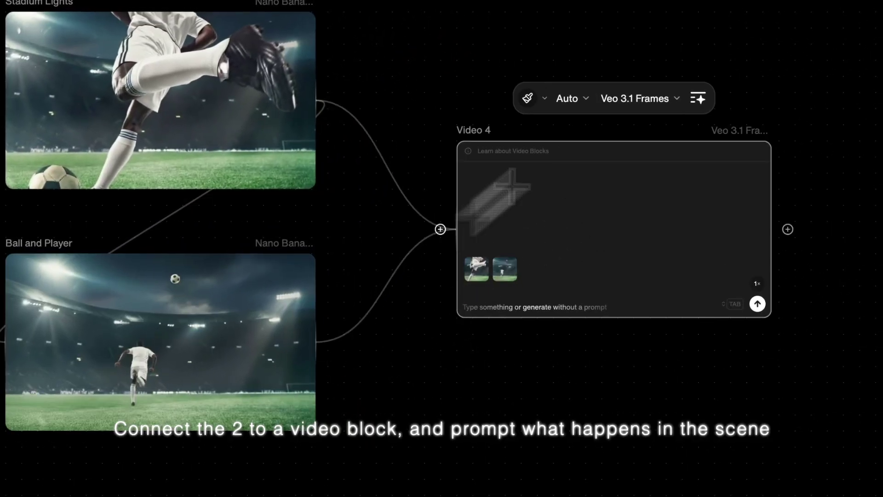
# Step: Switch the soccer video block's model to Minimax Hailuo 02 Pro and write a prompt starting with "player kicks ball"
pyautogui.click(637, 98)
pyautogui.click(682, 357)
pyautogui.click(552, 304)
pyautogui.write('player kicks ball a')
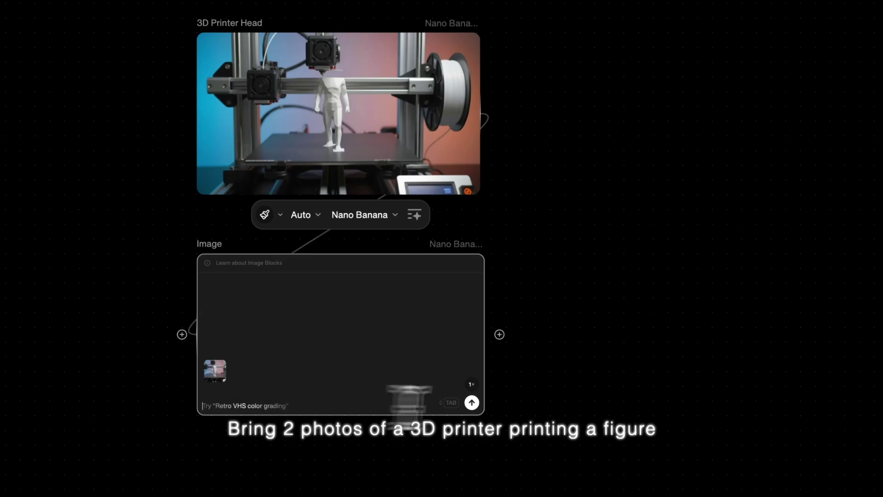
# Step: Generate an image of "3D printer in the middle of printing figure's legs" and connect both printer images to a new video block
pyautogui.write('3D printer head on top of figure legs')
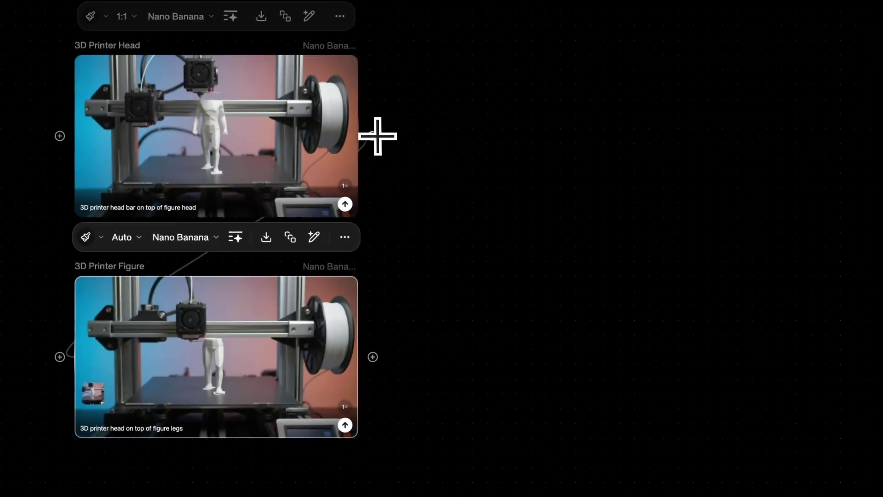
pyautogui.moveTo(375, 134); pyautogui.dragTo(512, 240)
pyautogui.press('v')
# Step: Set the printer video to Minimax Hailuo 02 Pro and prompt hyperlapse footage of the head moving horizontally and slowly upward, building the white figure layer by layer
pyautogui.click(605, 120)
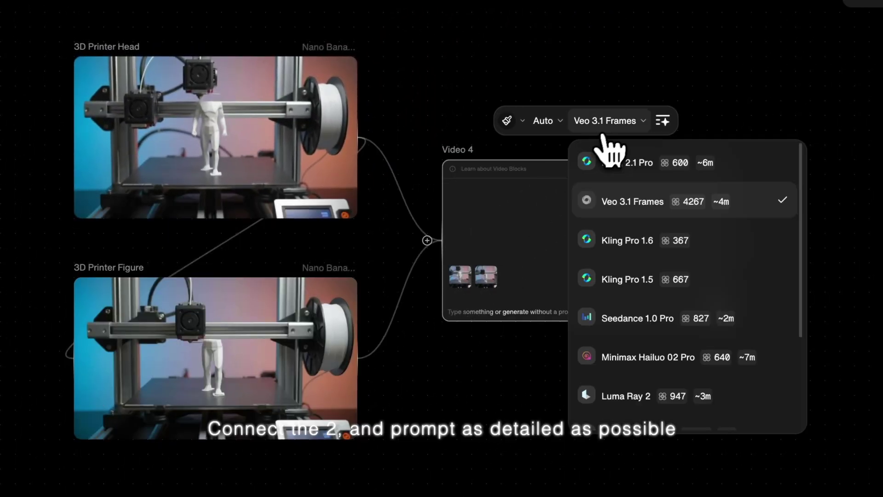
pyautogui.click(612, 361)
pyautogui.write('hyperlapse footage of 3D')
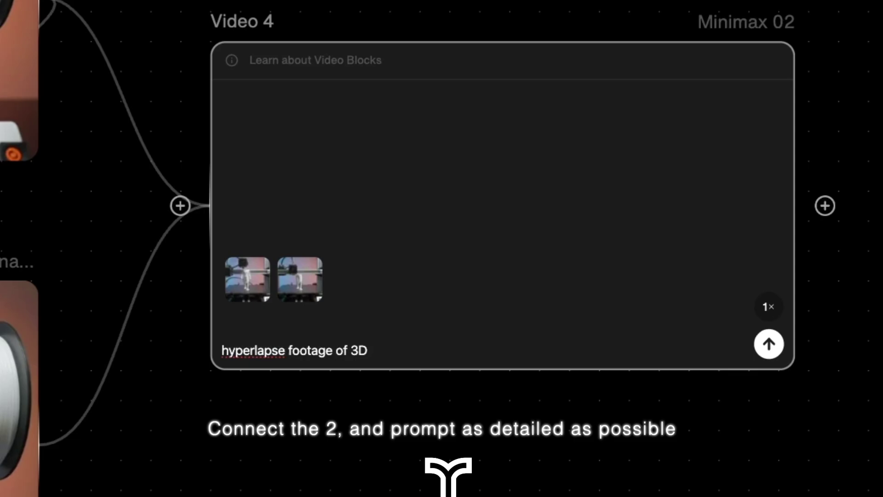
pyautogui.write(' printer printing human model, 3D printer head moving around horizontally and slowly upward printing the white plastic figure, ')
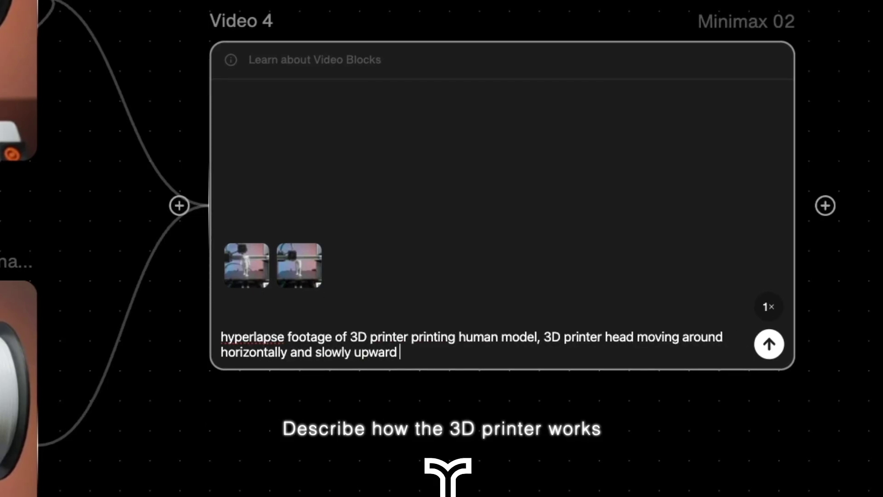
pyautogui.write('building layer by layer pr')
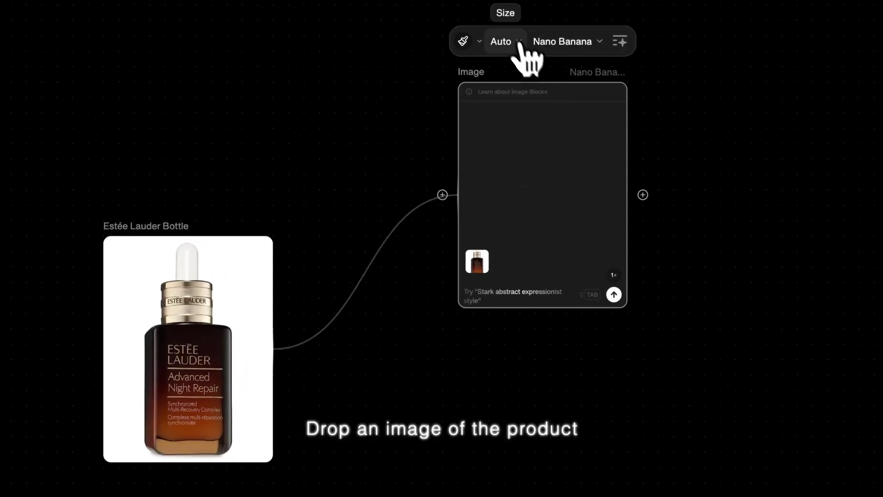
# Step: Set the bottle image block to 16:9 and prompt "on black background, tossed mid air, golden transparent liquid surrounding the product"
pyautogui.click(503, 42)
pyautogui.click(529, 251)
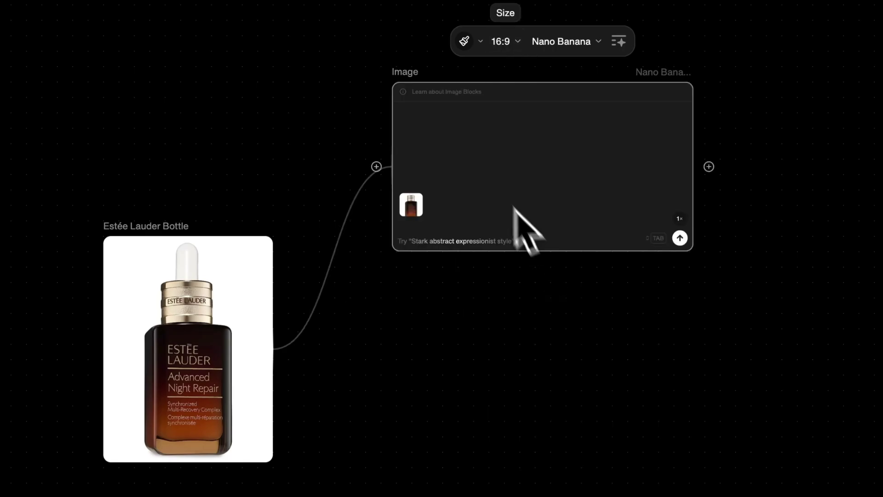
pyautogui.write('on black background, tossed mid air, golden transparent liquid surrounding the produc')
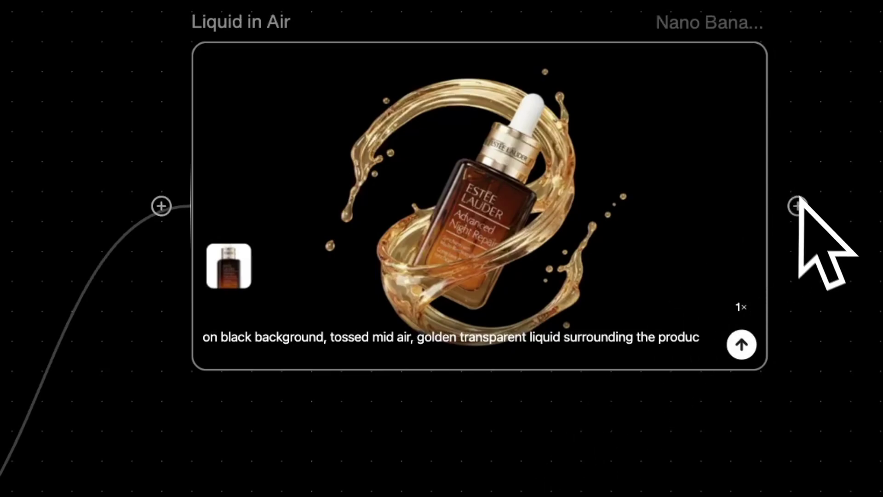
# Step: From the liquid bottle image, generate a frame with the product extremely zoomed in and blurred, shallow depth of field, large crystal golden liquid droplet in the center
pyautogui.moveTo(798, 206); pyautogui.dragTo(316, 356)
pyautogui.click(375, 215)
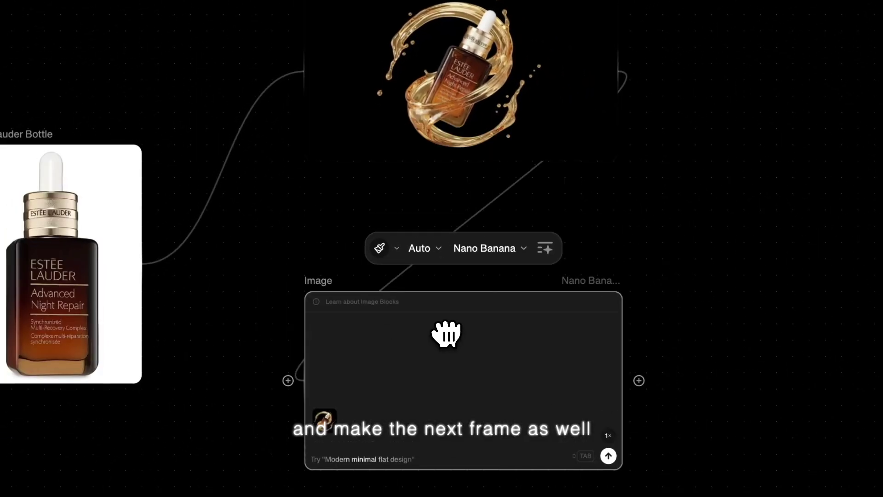
pyautogui.click(346, 460)
pyautogui.write('product extremely zoomed in in the background bl')
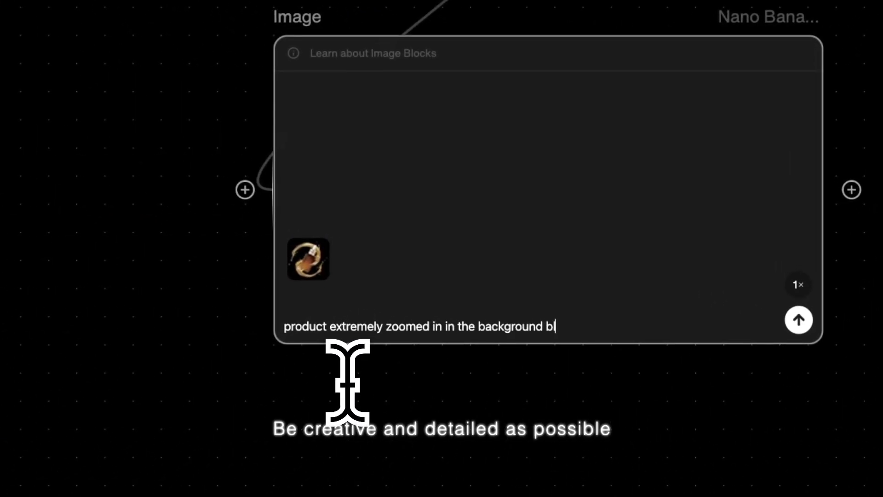
pyautogui.write('urred out showing only the brown case, shallow depth of field, large crystal golden liquid droplet in the center')
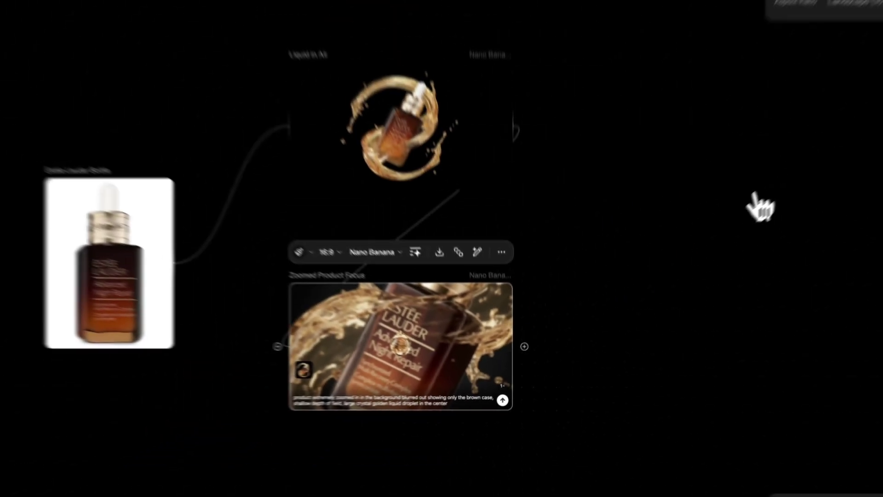
# Step: Connect the liquid bottle image and the zoomed product image to a new video block and swap their frame order
pyautogui.moveTo(529, 133); pyautogui.dragTo(599, 239)
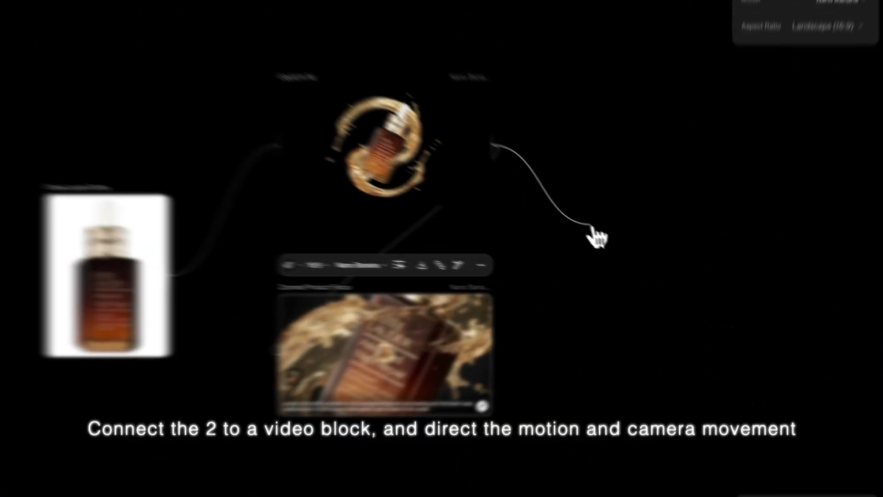
pyautogui.click(612, 89)
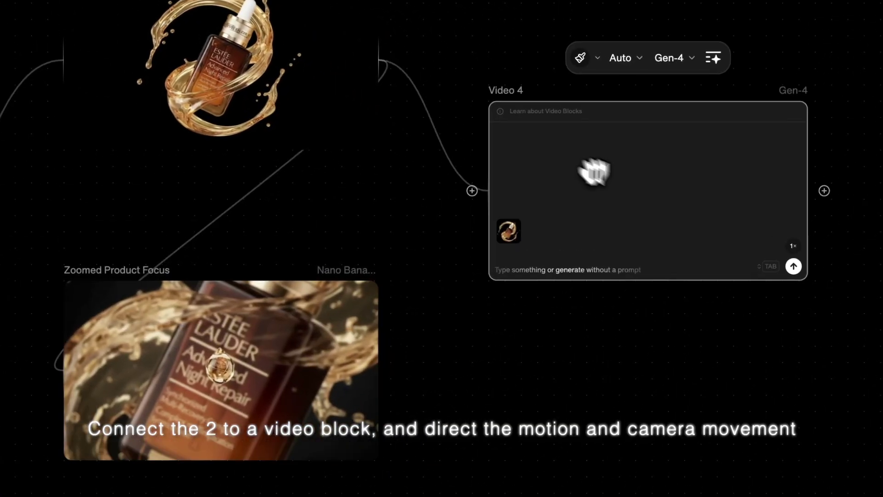
pyautogui.moveTo(400, 366); pyautogui.dragTo(552, 237)
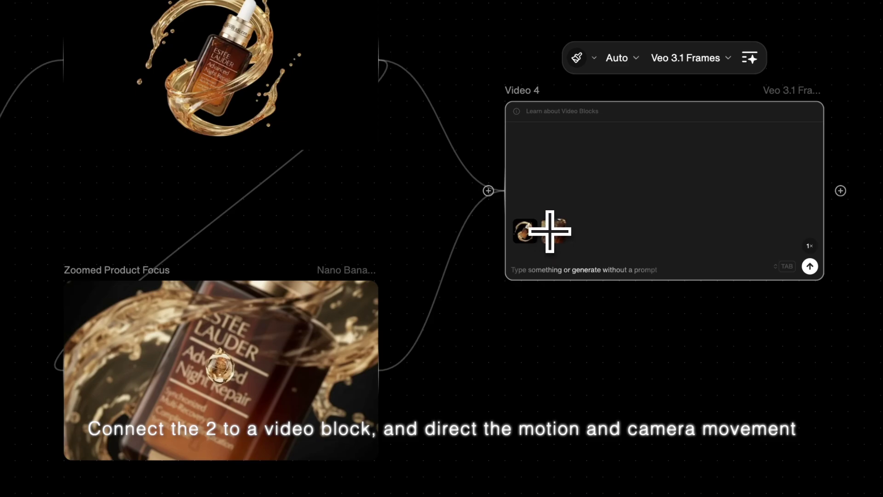
pyautogui.moveTo(485, 225); pyautogui.dragTo(460, 230)
# Step: Generate the serum video with "estee lauder night repair serum comes closer and blurs out, golden droplet rises, golden liquid swirls around product"
pyautogui.click(459, 263)
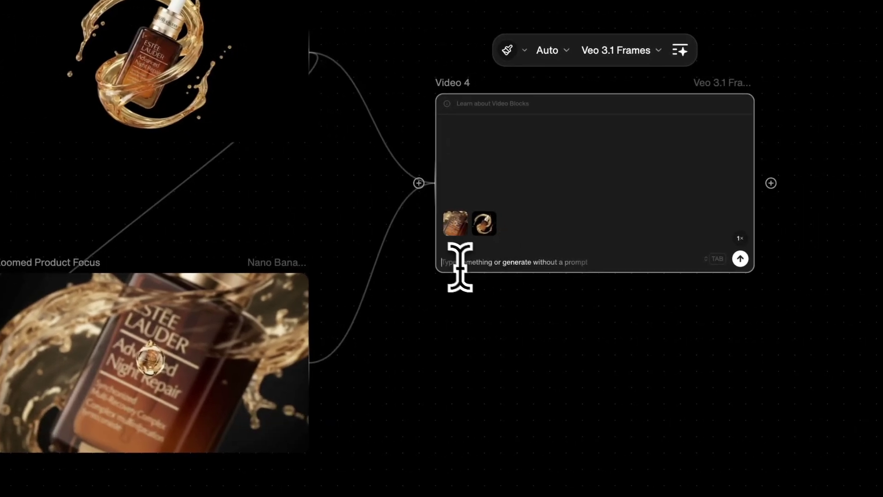
pyautogui.write('estee lauder night repair serum comes closer and blurs out, golden droplet ri')
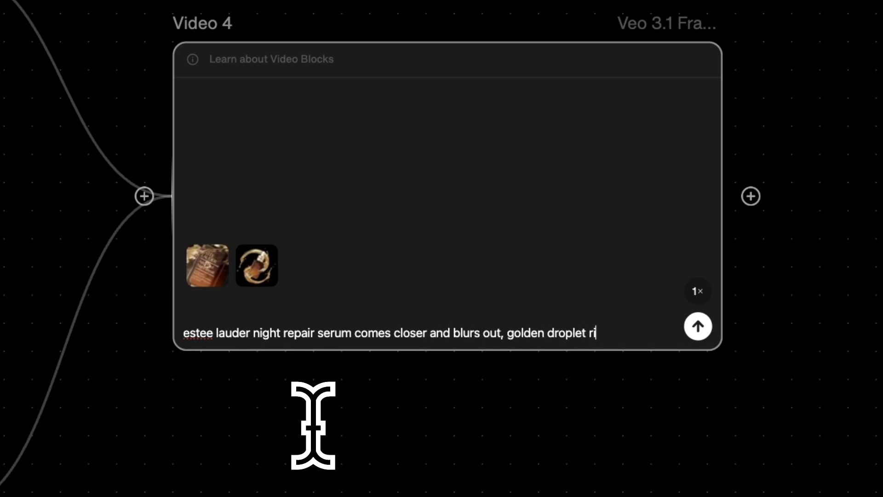
pyautogui.write('olden ')
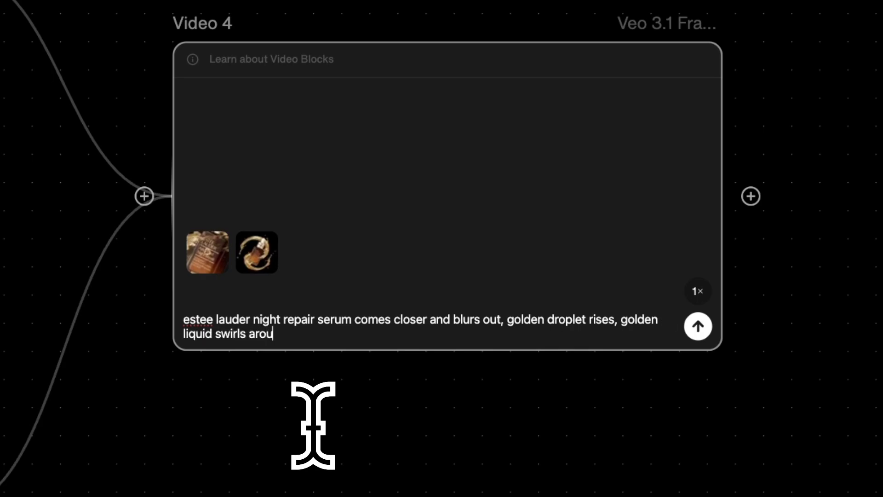
pyautogui.write('liquid swirls around product')
pyautogui.press('Return')
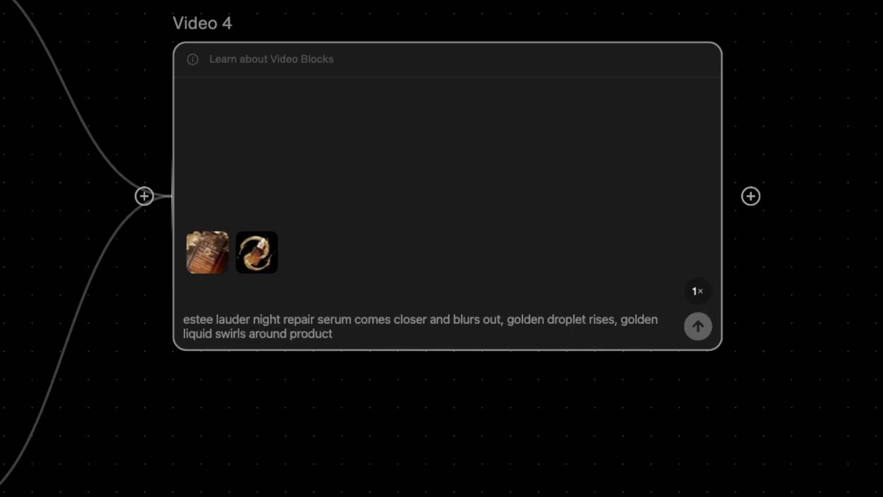